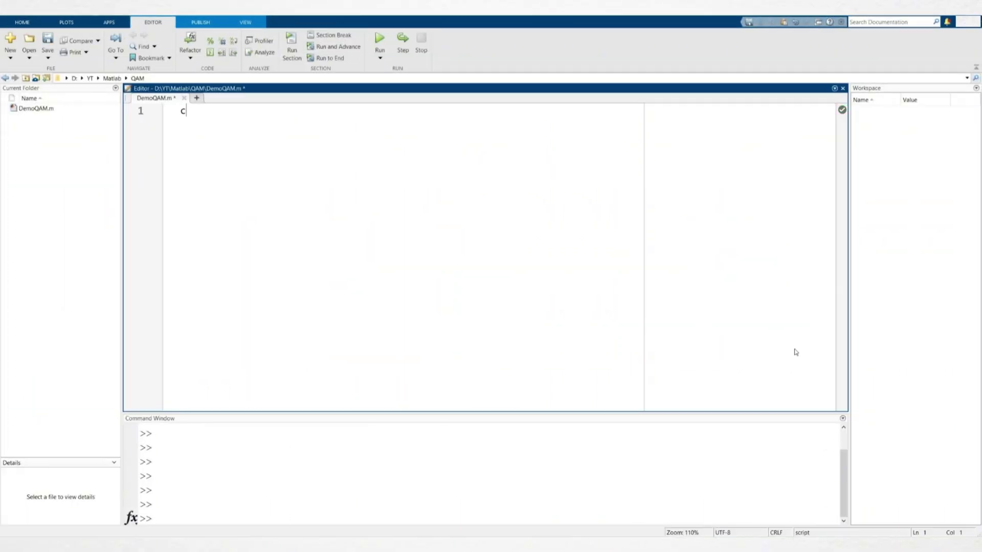
{"action": "type", "text": "clearvars; close all;"}
Begin with clearvars; close all; and a %% parameters section setting order 4 and gray symorder.
{"action": "key", "text": "Return"}
{"action": "key", "text": "Return"}
{"action": "type", "text": "%% parameters"}
{"action": "key", "text": "Return"}
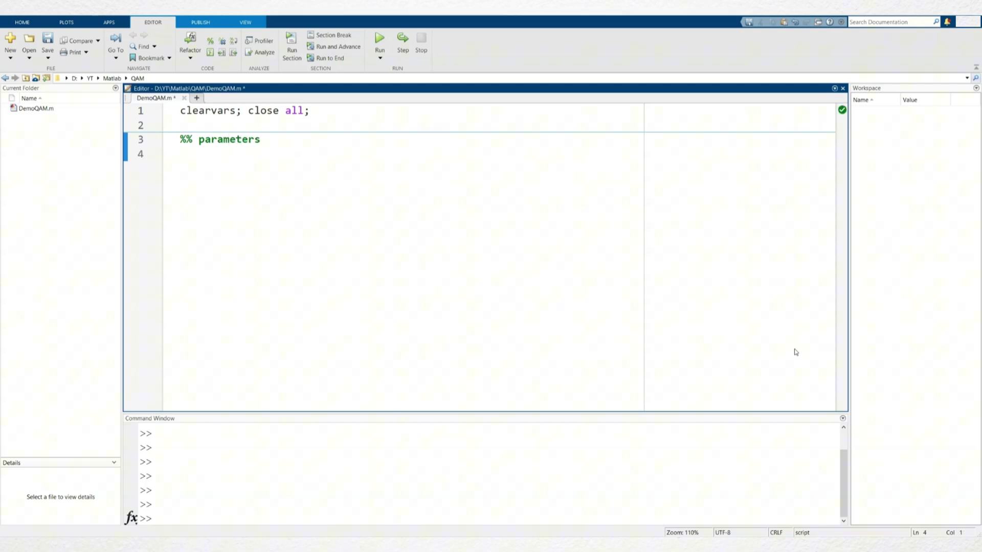
{"action": "type", "text": "order"}
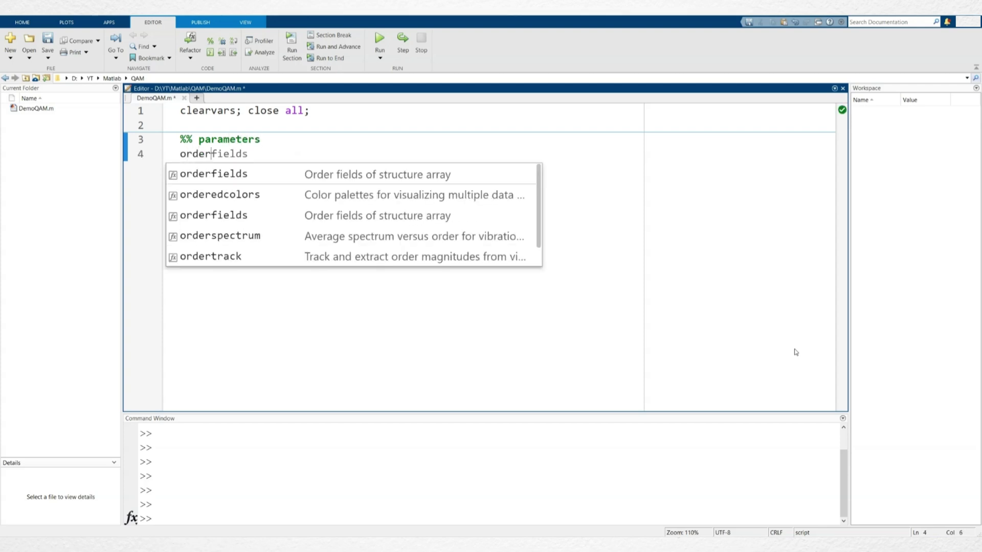
{"action": "type", "text": " = 4;"}
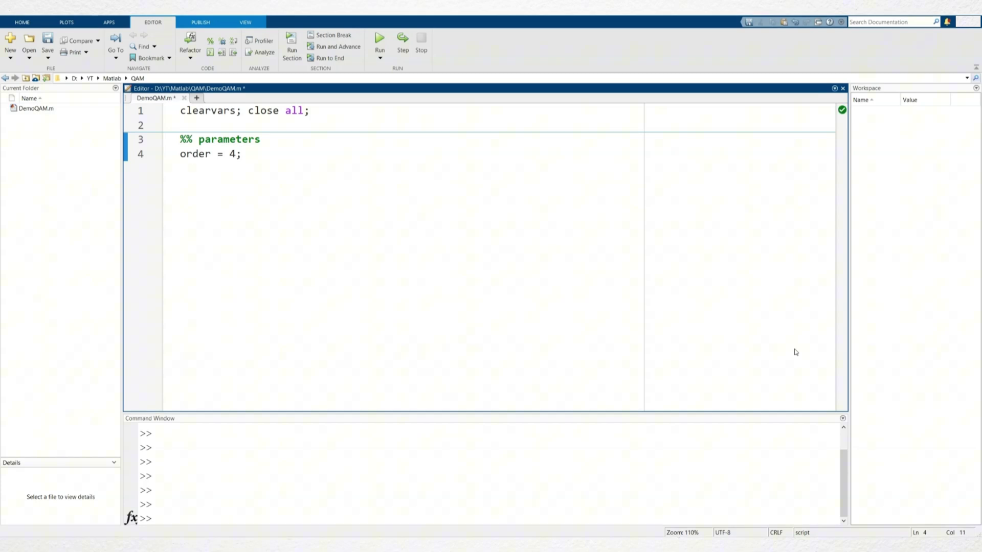
{"action": "key", "text": "Return"}
{"action": "type", "text": "symb"}
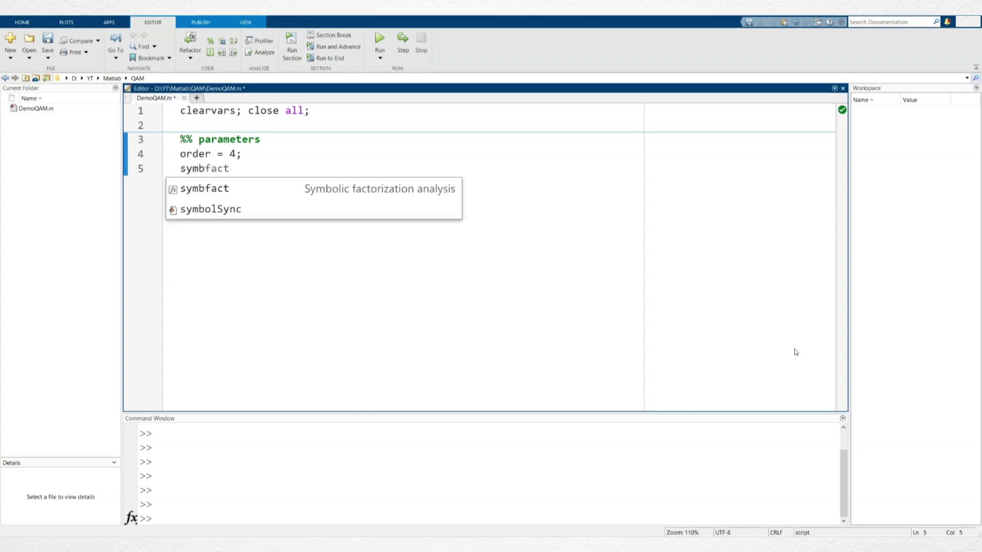
{"action": "key", "text": "BackSpace"}
{"action": "type", "text": "order"}
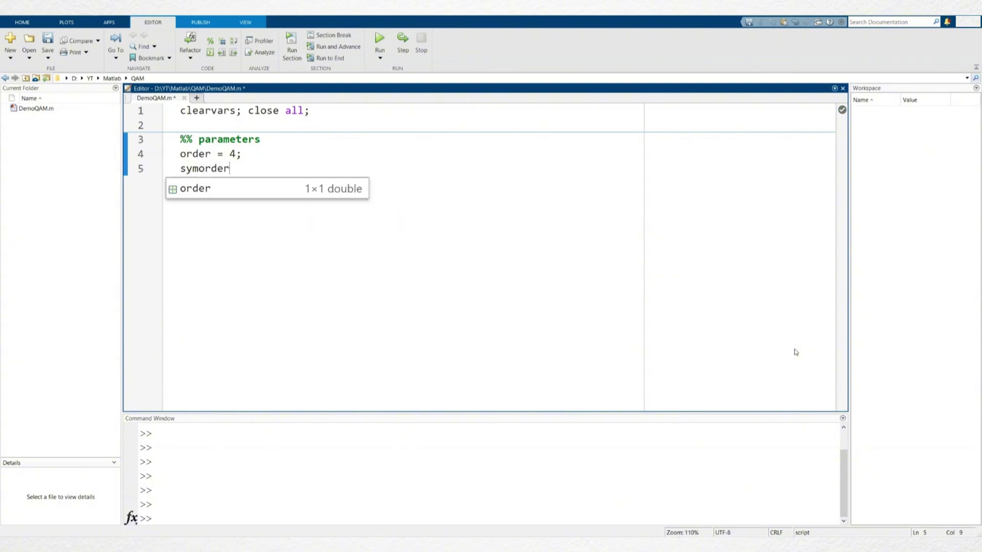
{"action": "type", "text": " = 'gray"}
{"action": "key", "text": "Right"}
{"action": "type", "text": ";"}
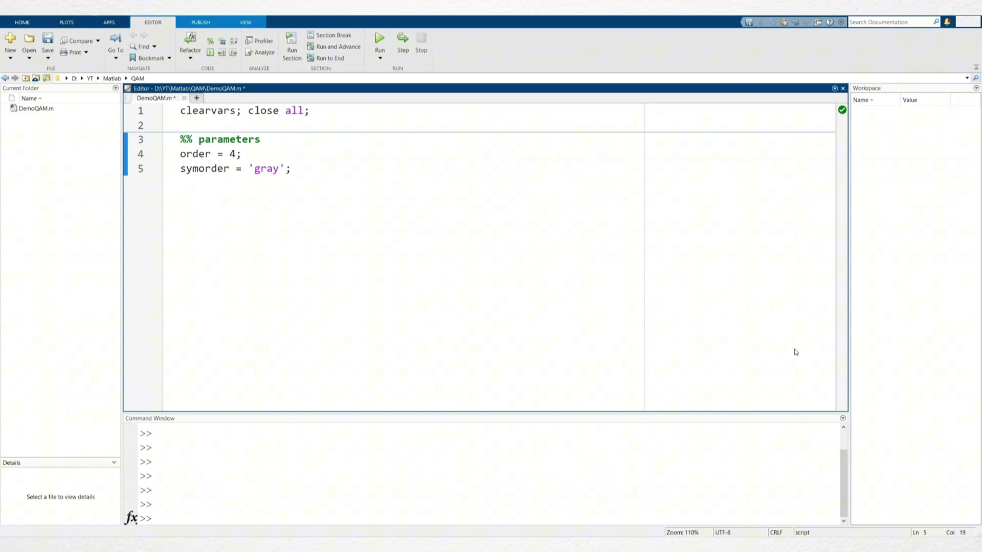
Define the symbols list and bits = reshape(de2bi(symbols).', [], 1).
{"action": "key", "text": "Return"}
{"action": "key", "text": "Return"}
{"action": "type", "text": "symbols = "}
{"action": "type", "text": "0 : order - 1;"}
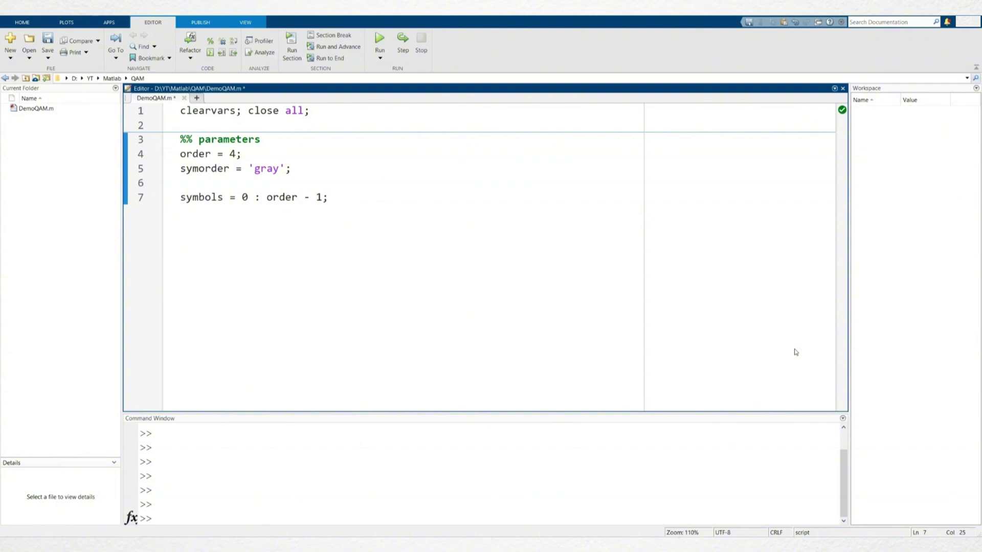
{"action": "key", "text": "Return"}
{"action": "type", "text": "bitset = reshape"}
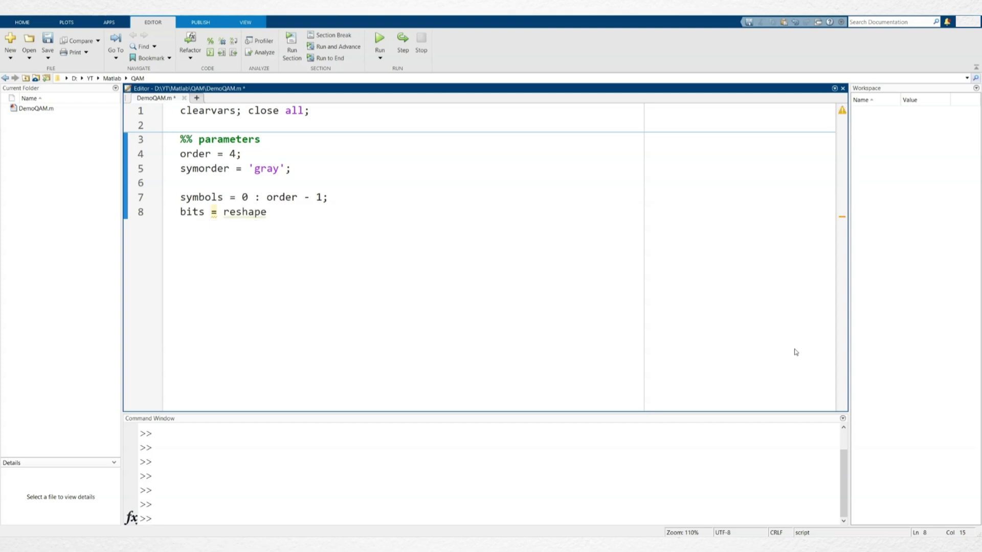
{"action": "type", "text": "(de2bi(symbols"}
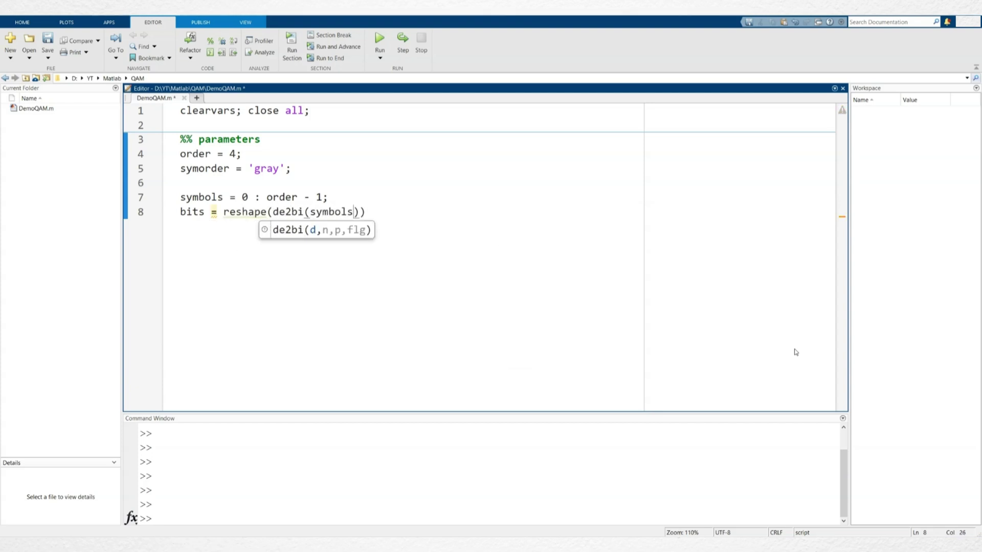
{"action": "key", "text": "Right"}
{"action": "type", "text": ".', order"}
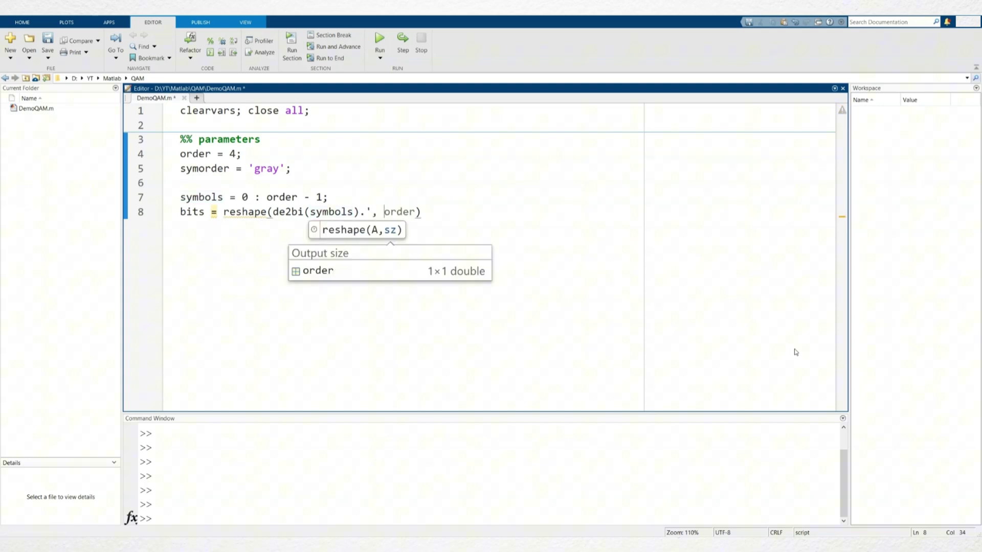
{"action": "type", "text": "[], 1"}
Under a %% QAM modulation heading, write qam_symbols = qammod(bits, order, symorder, "InputType", "bit", "UnitAveragePower", true).
{"action": "key", "text": "End"}
{"action": "type", "text": ";"}
{"action": "key", "text": "Return"}
{"action": "key", "text": "Return"}
{"action": "type", "text": "%% QAM modulation"}
{"action": "key", "text": "Return"}
{"action": "type", "text": "qam_symbols = qammod(bi"}
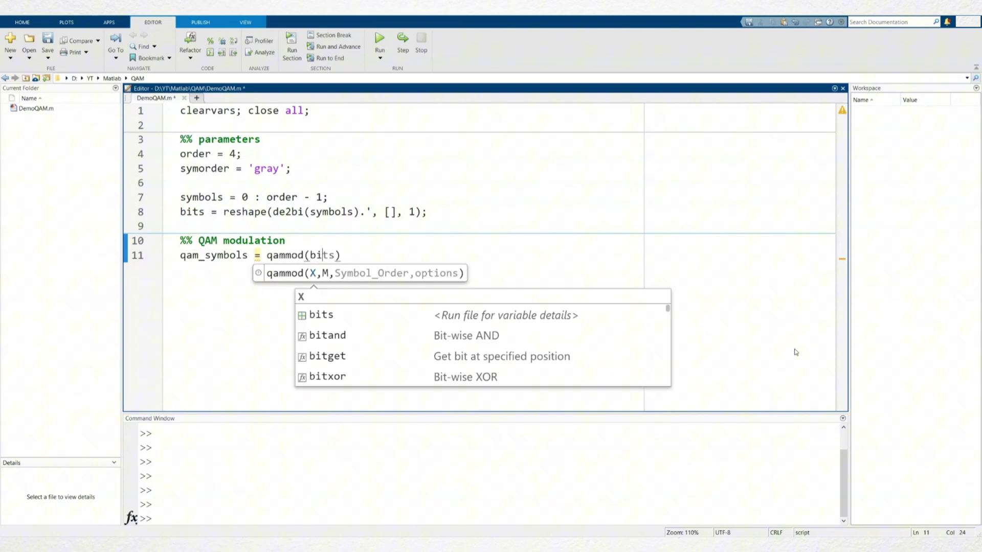
{"action": "type", "text": "ts"}
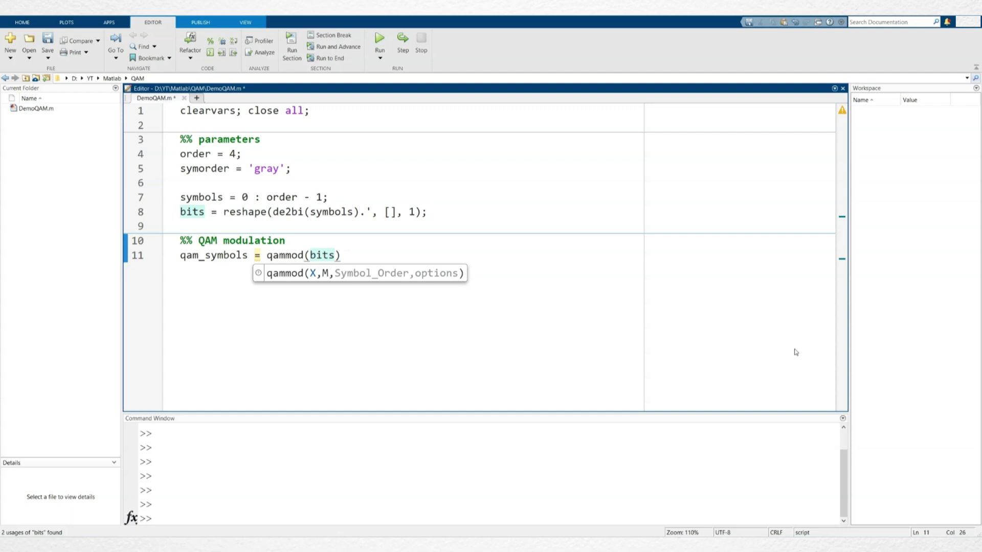
{"action": "type", "text": ", order"}
{"action": "key", "text": "Escape"}
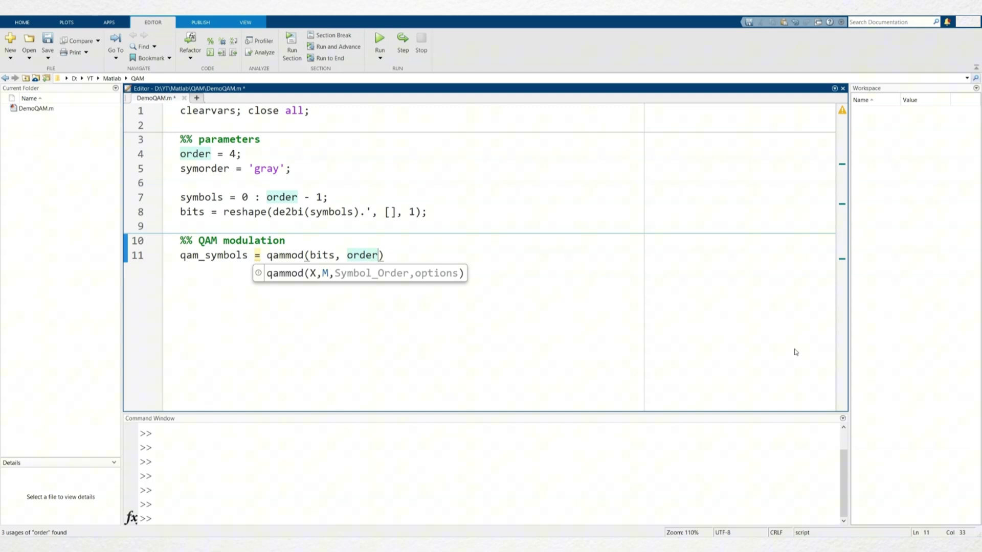
{"action": "type", "text": ", s"}
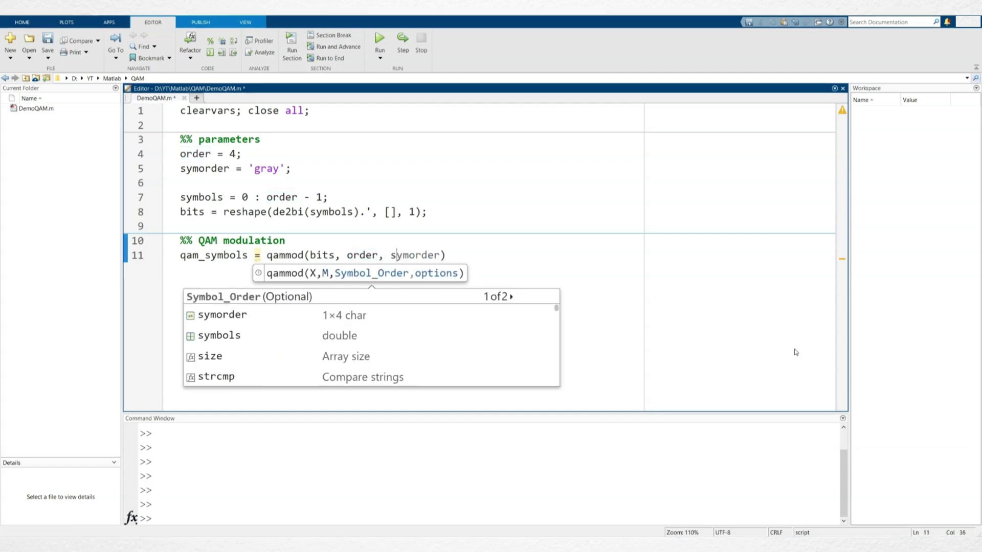
{"action": "key", "text": "Tab"}
{"action": "type", "text": ", \"InputType\","}
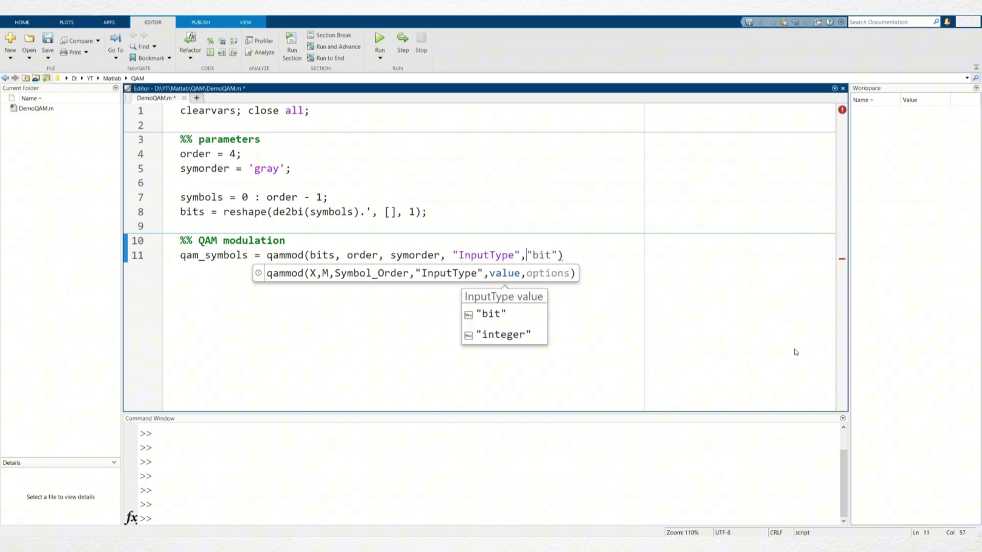
{"action": "type", "text": " \"bit\""}
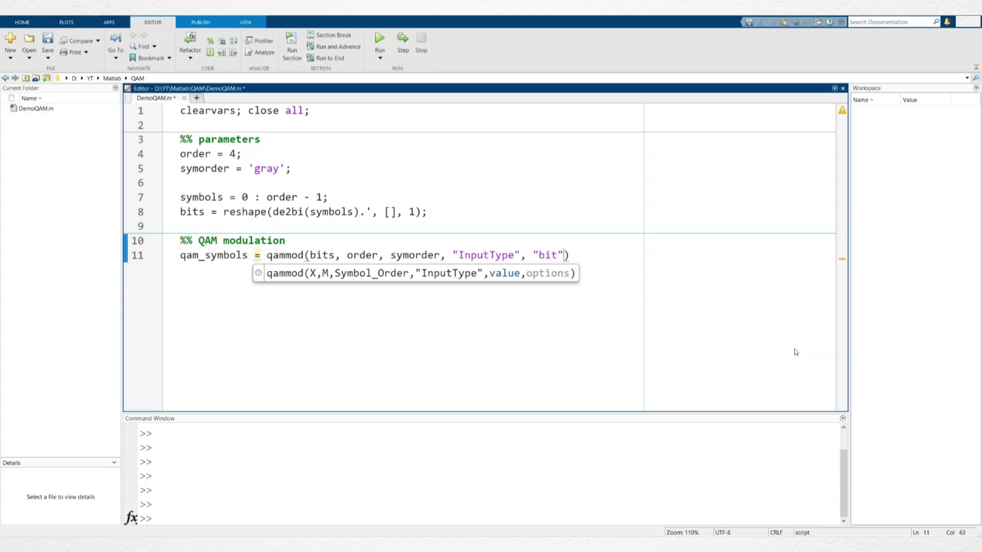
{"action": "type", "text": ","}
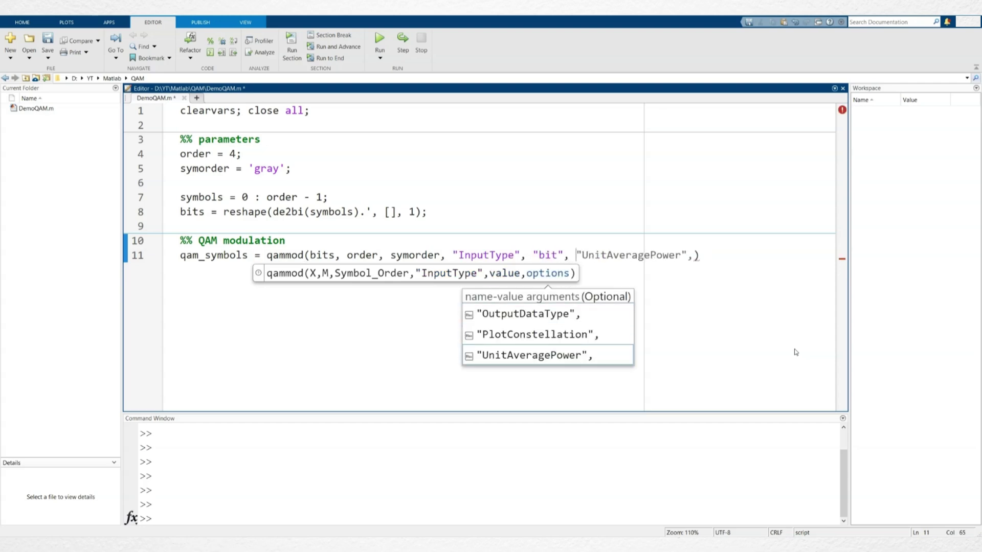
{"action": "type", "text": "true"}
{"action": "key", "text": "Escape"}
{"action": "key", "text": "End"}
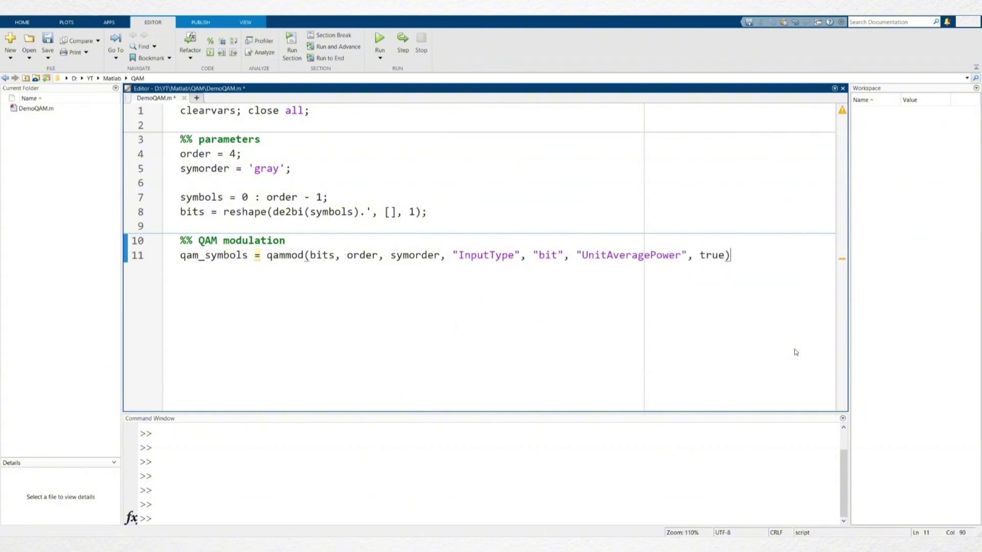
{"action": "type", "text": ";"}
{"action": "key", "text": "Return"}
{"action": "type", "text": "n_symbols = length(qam_symbols"}
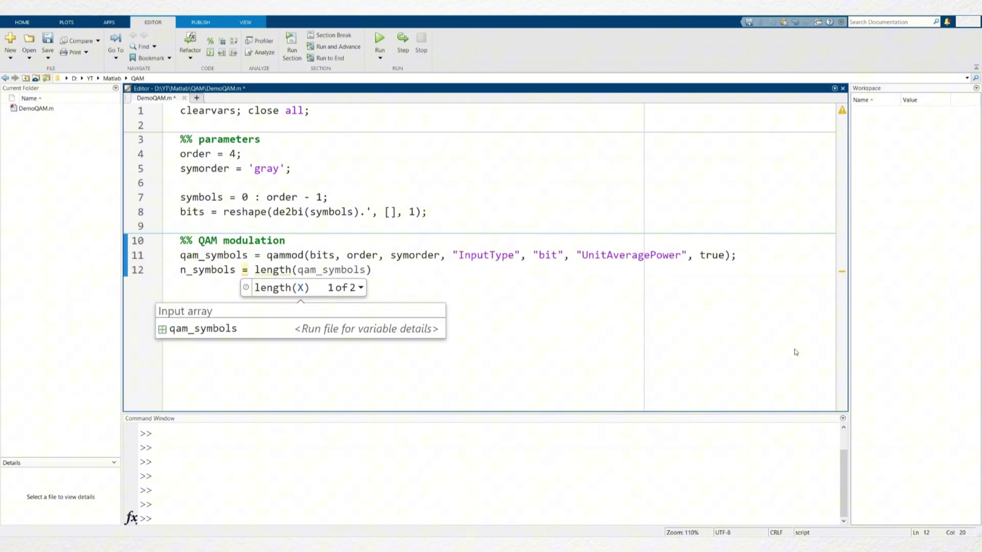
Add n_symbols = length(qam_symbols) and a bit-labeled %% constellation plot section, then save.
{"action": "key", "text": "Escape"}
{"action": "type", "text": ";"}
{"action": "key", "text": "Return"}
{"action": "key", "text": "Return"}
{"action": "type", "text": "%% constellation plot axlim = 1.2; color = '#FF5757'; figure; hold on; for i = 0 : n_symbols - 1     txt = bits(i * log2(order) + 1 : i * log2(order) + log2(order));     txt = num2str(txt.');     "}
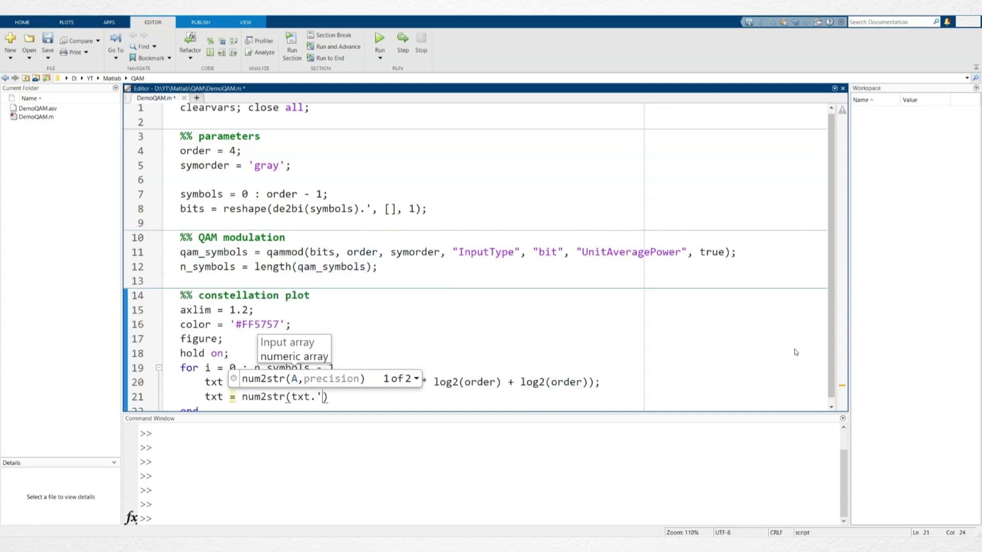
{"action": "type", "text": "txt = strrep(txt, ' ', '');     text(real(qam_symbols(i + 1)) - 0.1, imag(qam_symbols(i + 1)) + 0.1, txt); end plot(real(qam_symbols), imag(qam_symbols), '.', 'MarkerSize', 50, 'Color', color); hold off; ylim([-axlim, axlim]); xlim([-axlim axlim]); set(gca, 'XAxisLocation', 'origin'); set(gca, 'YAxisLocation', 'origin'); ax = gca; ax.XAxis.LineWidth = 2; ax.YAxis.LineWidth = 2; yticks([]); xticks([]); axis square;"}
{"action": "key", "text": "Return"}
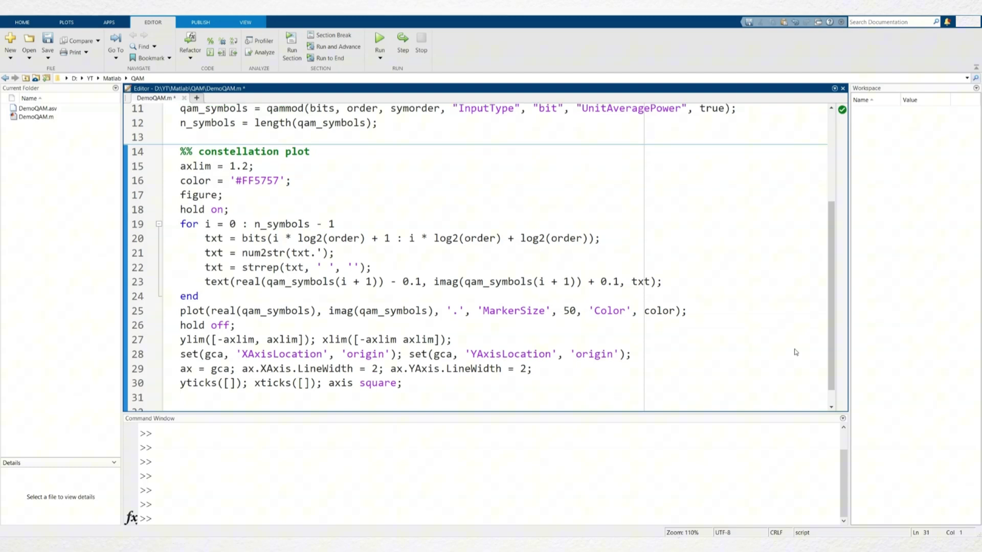
{"action": "key", "text": "ctrl+s"}
Run the script, change order = 4 to order = 16, and rerun to plot 16-QAM.
{"action": "left_click", "coordinate": [380, 42]}
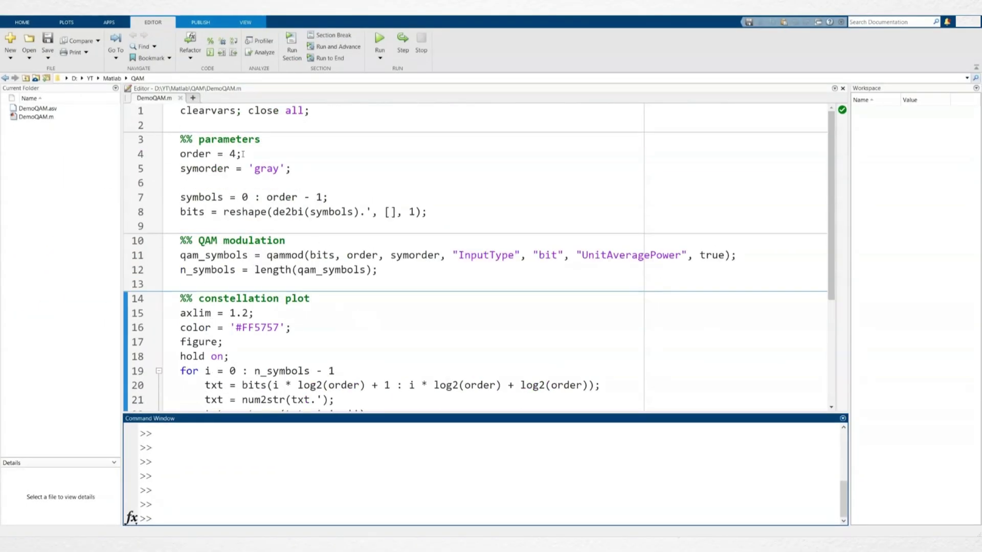
{"action": "left_click", "coordinate": [240, 154]}
{"action": "key", "text": "BackSpace"}
{"action": "type", "text": "16"}
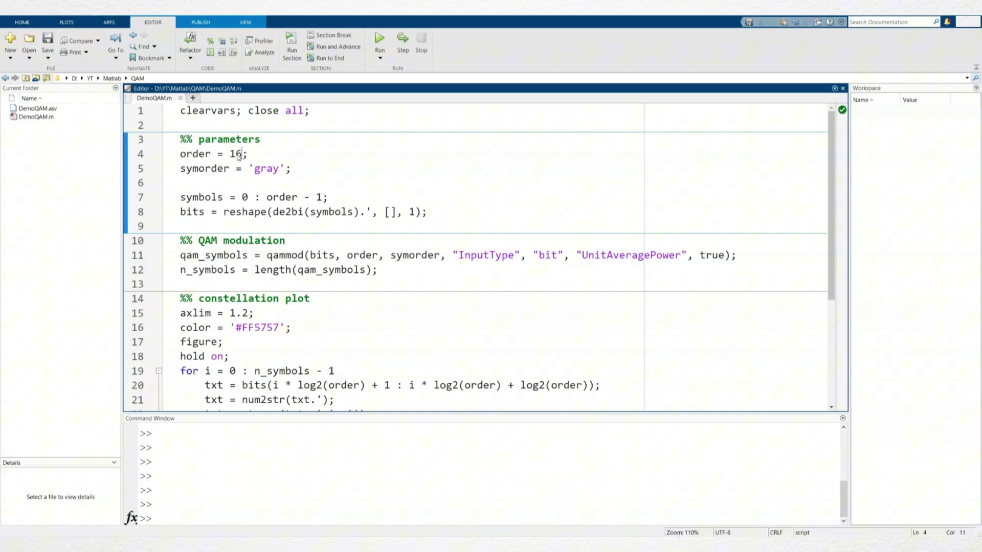
{"action": "left_click", "coordinate": [380, 37]}
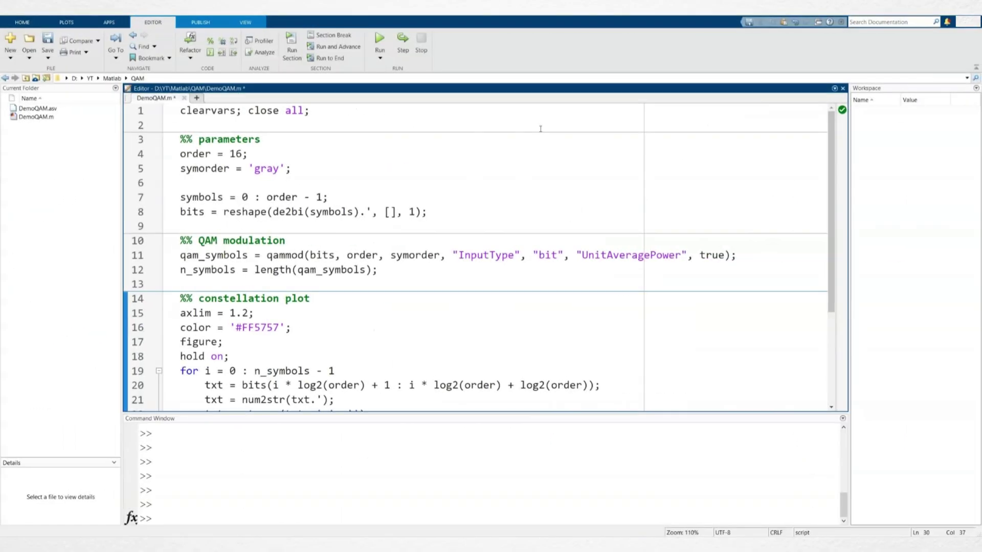
{"action": "scroll", "coordinate": [561, 230], "scroll_direction": "down", "scroll_amount": 3}
Add a %% modulated signal section with sampling_frequency = 1000 and the time vector, then save.
{"action": "key", "text": "Return"}
{"action": "key", "text": "Return"}
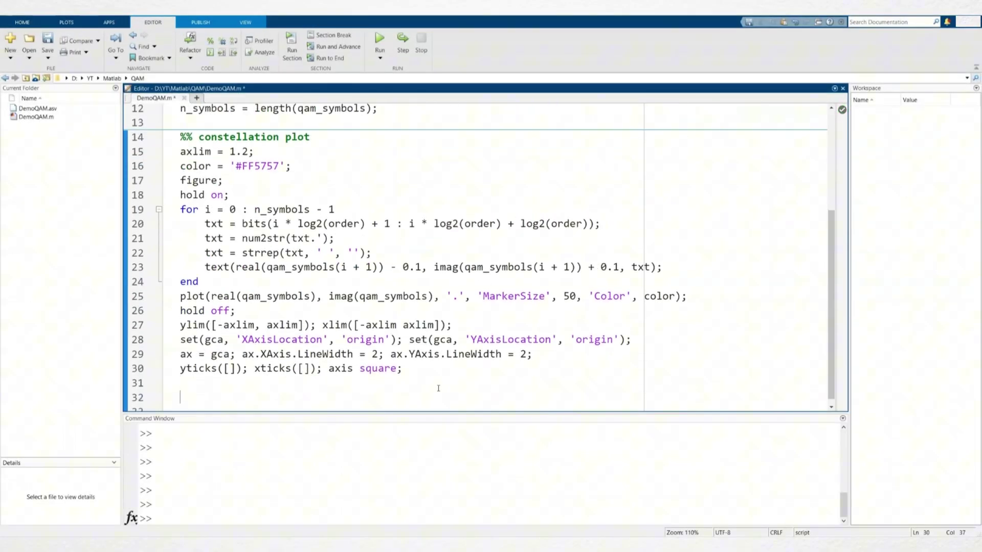
{"action": "type", "text": "%% modulated signal"}
{"action": "key", "text": "Return"}
{"action": "type", "text": "s"}
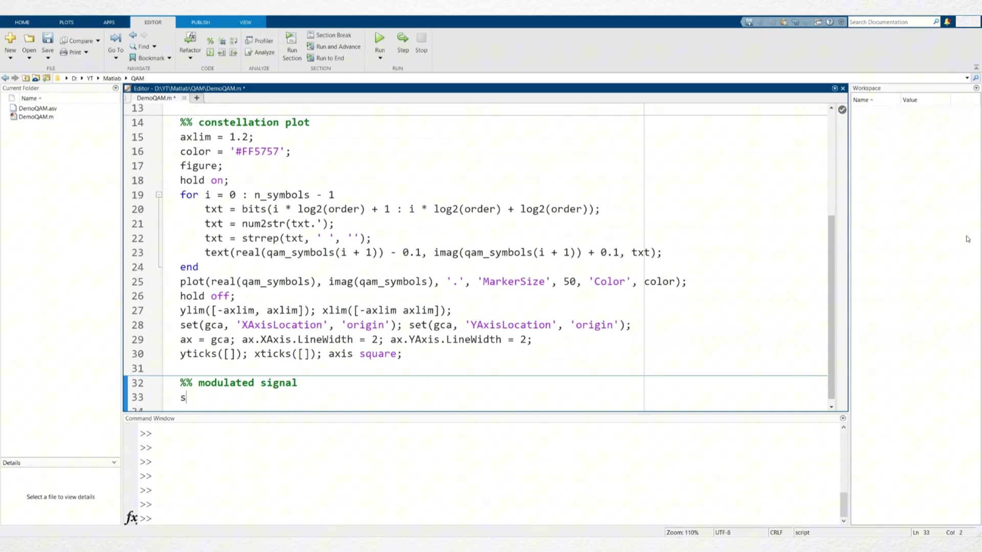
{"action": "type", "text": "ampling_frequency = 1000;"}
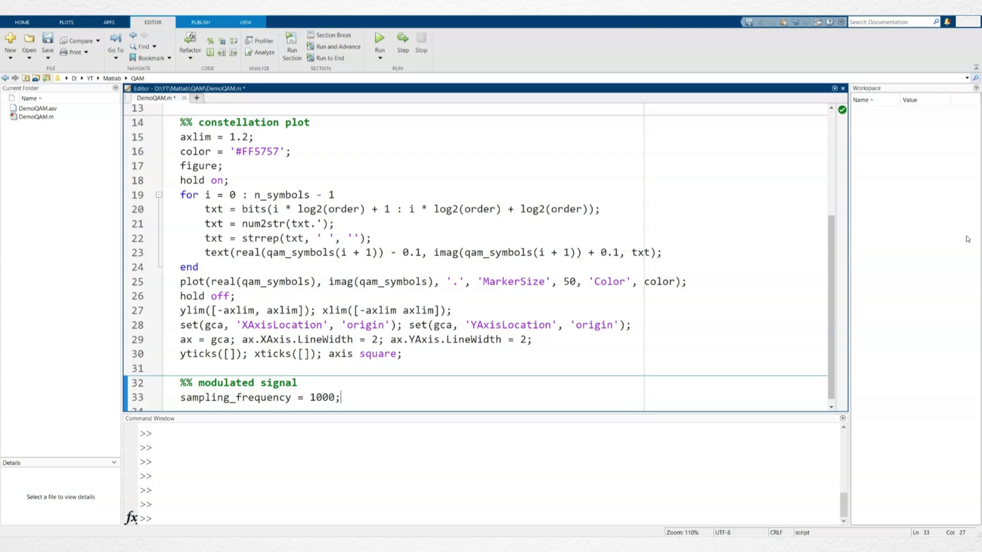
{"action": "key", "text": "Return"}
{"action": "type", "text": "time = "}
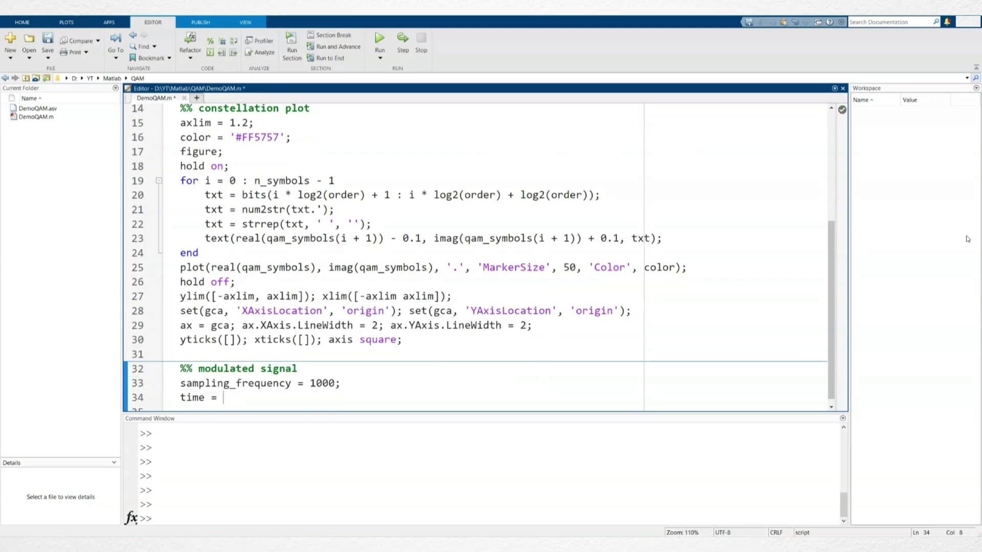
{"action": "type", "text": "(0 : n"}
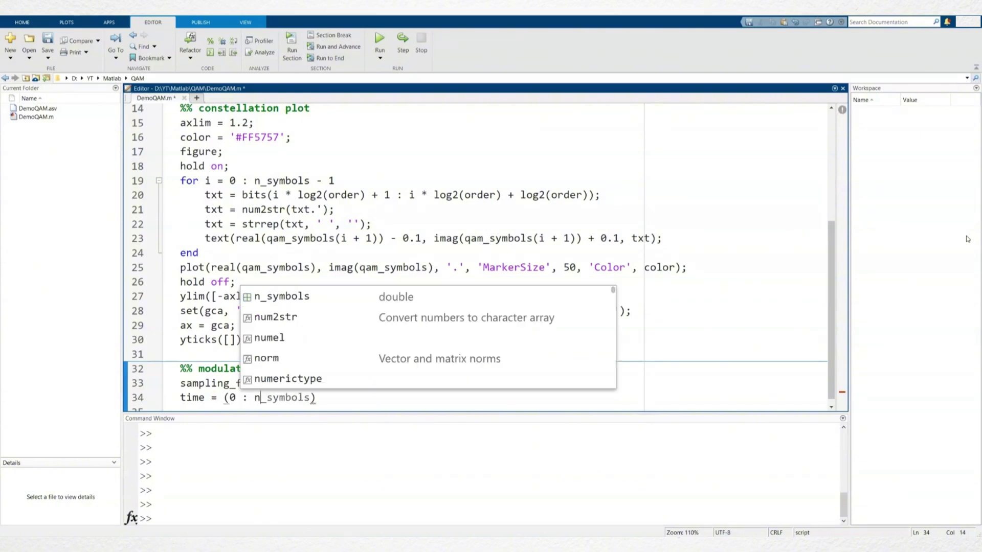
{"action": "type", "text": "_"}
{"action": "key", "text": "Tab"}
{"action": "type", "text": "* sa"}
{"action": "key", "text": "Tab"}
{"action": "type", "text": "- 1"}
{"action": "key", "text": "End"}
{"action": "type", "text": "/"}
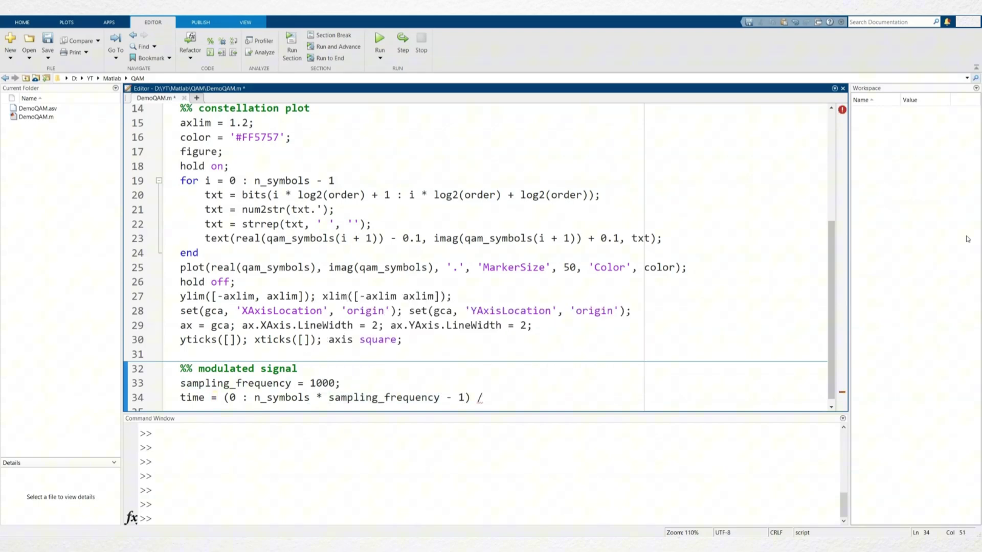
{"action": "type", "text": " sam"}
{"action": "key", "text": "Tab"}
{"action": "type", "text": ";"}
{"action": "key", "text": "ctrl+s"}
Define the cosine carrier carrier_I and the sine carrier carrier_Q.
{"action": "key", "text": "Return"}
{"action": "key", "text": "Return"}
{"action": "type", "text": "carrier_I = co"}
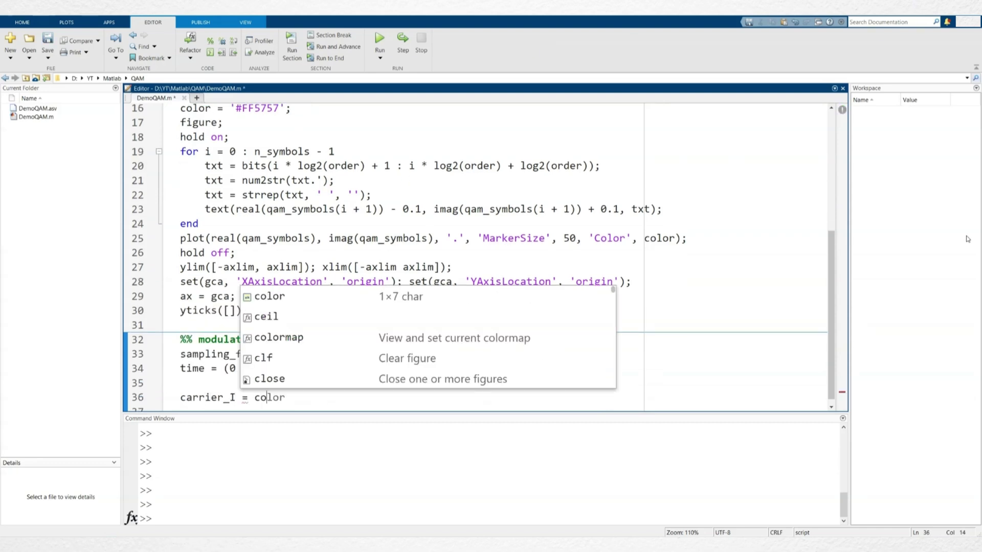
{"action": "type", "text": "s(2 * pi * time"}
{"action": "key", "text": "Escape"}
{"action": "type", "text": ";"}
{"action": "key", "text": "Return"}
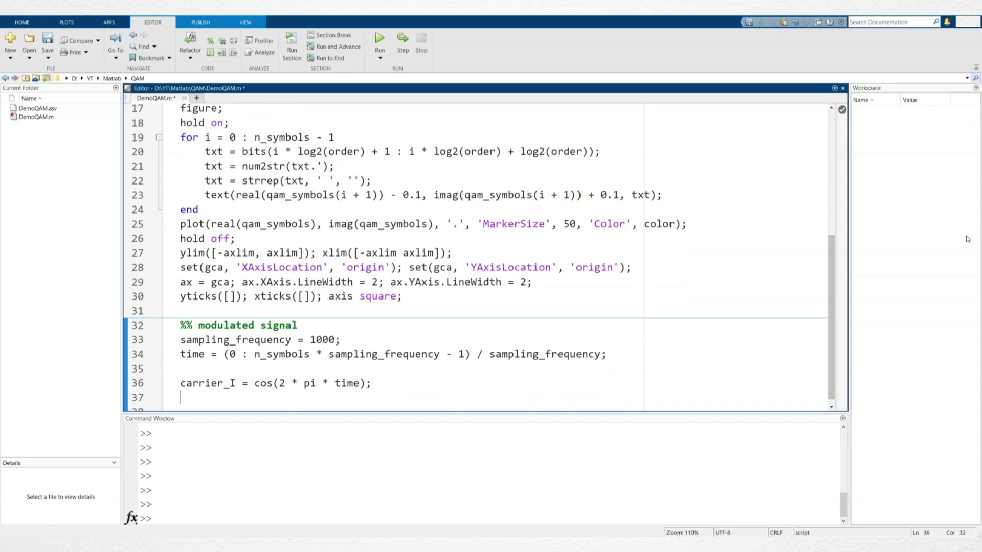
{"action": "type", "text": "carrier_I"}
{"action": "key", "text": "BackSpace"}
{"action": "type", "text": "Q = "}
{"action": "type", "text": "sin(2 "}
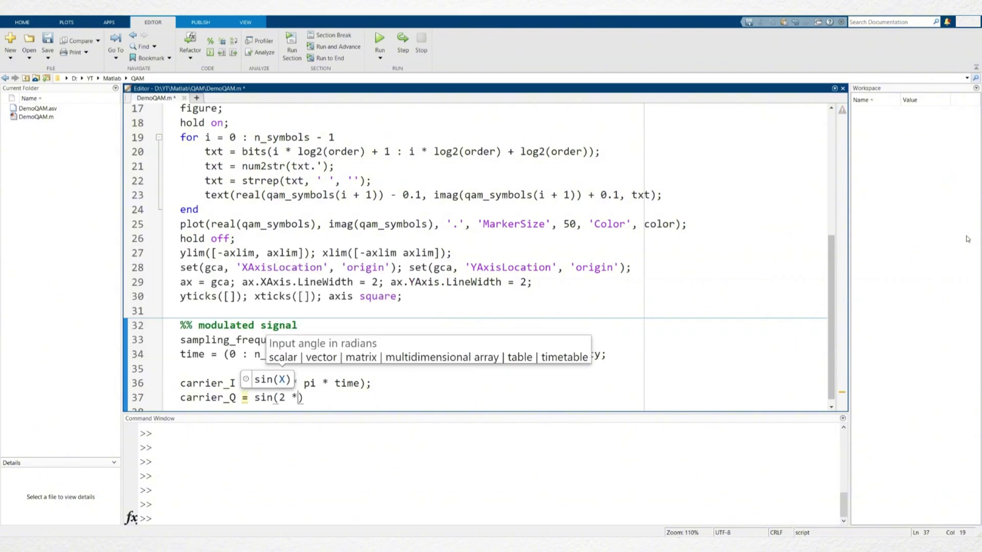
{"action": "type", "text": "* pi * time"}
{"action": "key", "text": "Escape"}
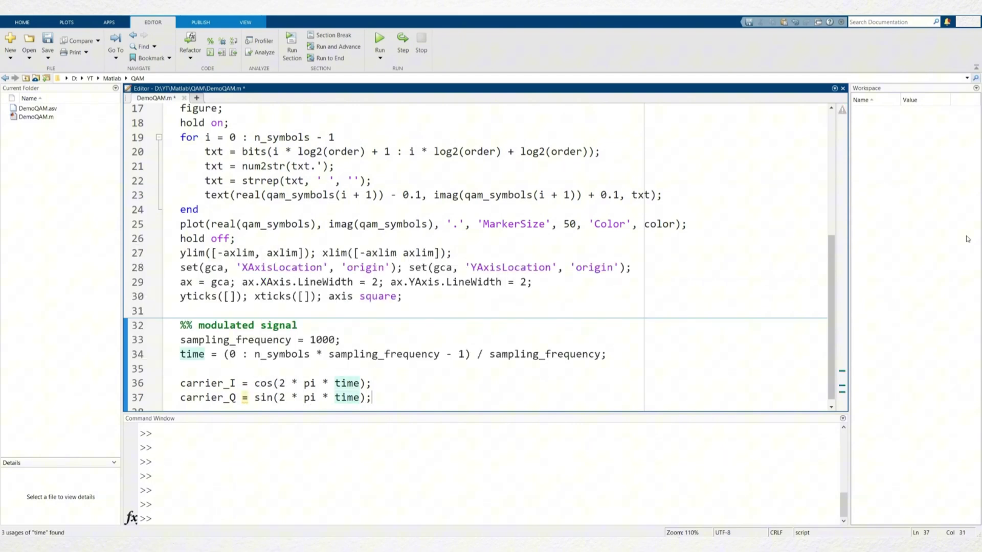
Upsample the symbols with qam_symbols = repelem(qam_symbols, sampling_frequency).'.
{"action": "key", "text": "End"}
{"action": "type", "text": ";"}
{"action": "key", "text": "Return"}
{"action": "key", "text": "Return"}
{"action": "type", "text": "qam_symbols"}
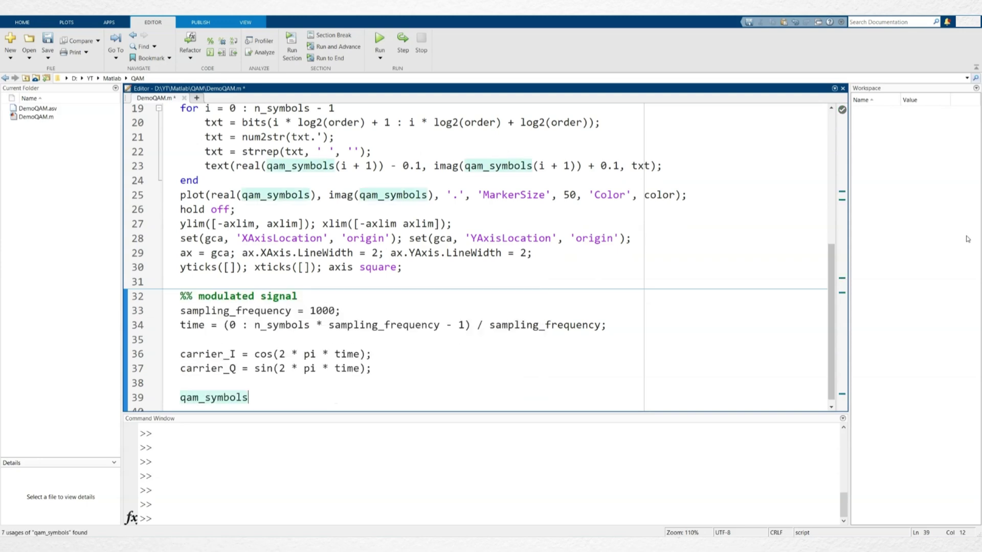
{"action": "type", "text": " = repelem(q"}
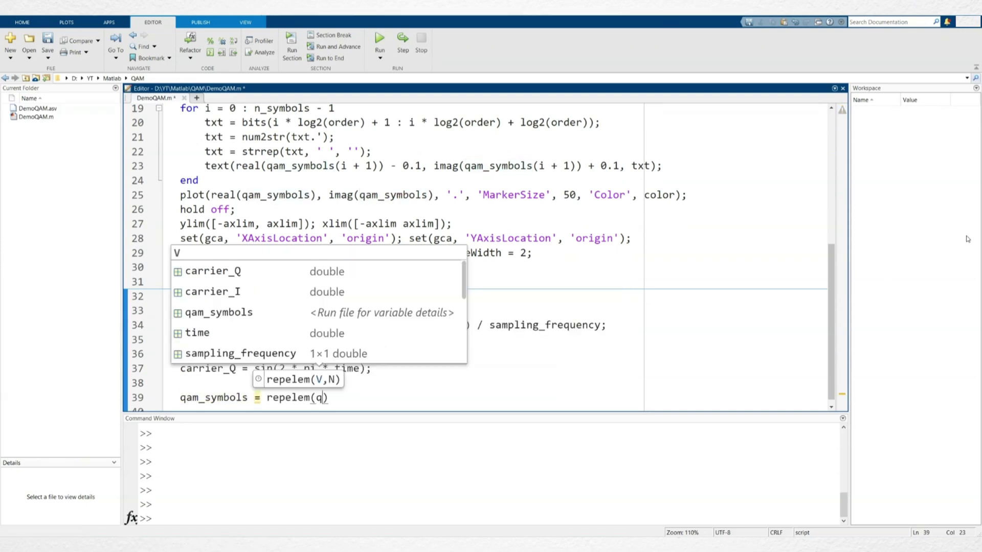
{"action": "type", "text": "am"}
{"action": "key", "text": "Tab"}
{"action": "type", "text": ", sa"}
{"action": "key", "text": "Tab"}
{"action": "key", "text": "End"}
{"action": "type", "text": ".';"}
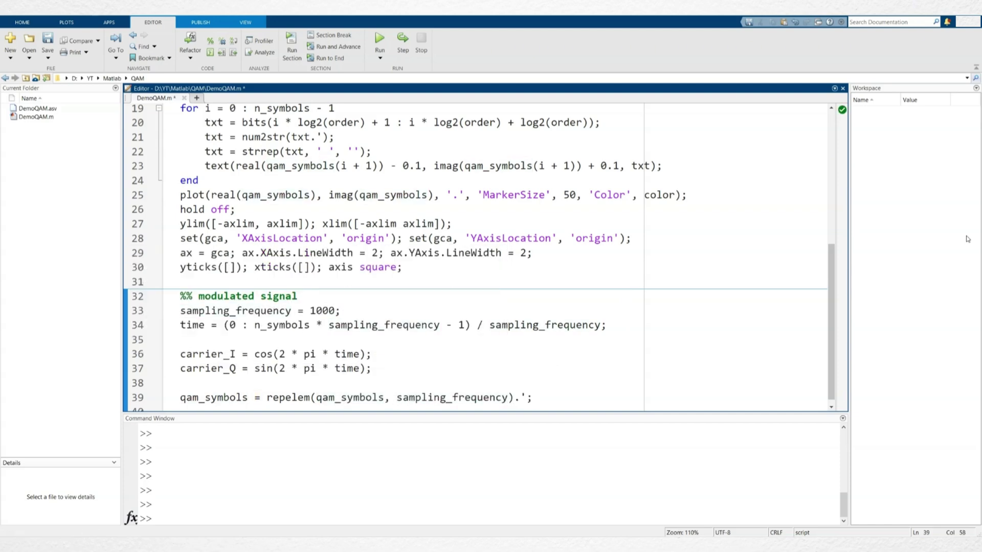
Compute modulated_signal = real(qam_symbols) .* carrier_I + imag(qam_symbols) .* carrier_Q.
{"action": "key", "text": "Return"}
{"action": "type", "text": "modulated"}
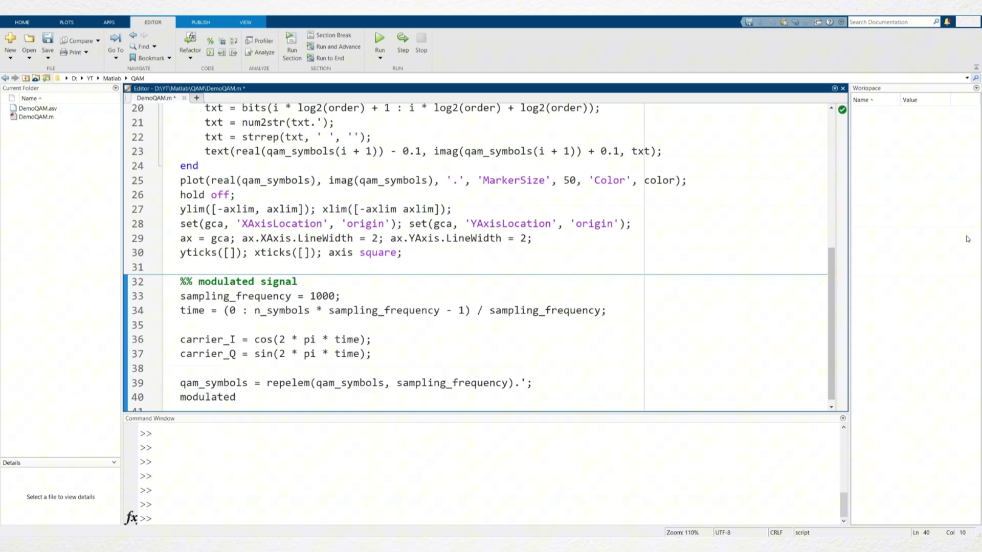
{"action": "type", "text": "_signal = real(qam_symbols"}
{"action": "key", "text": "Tab"}
{"action": "key", "text": "End"}
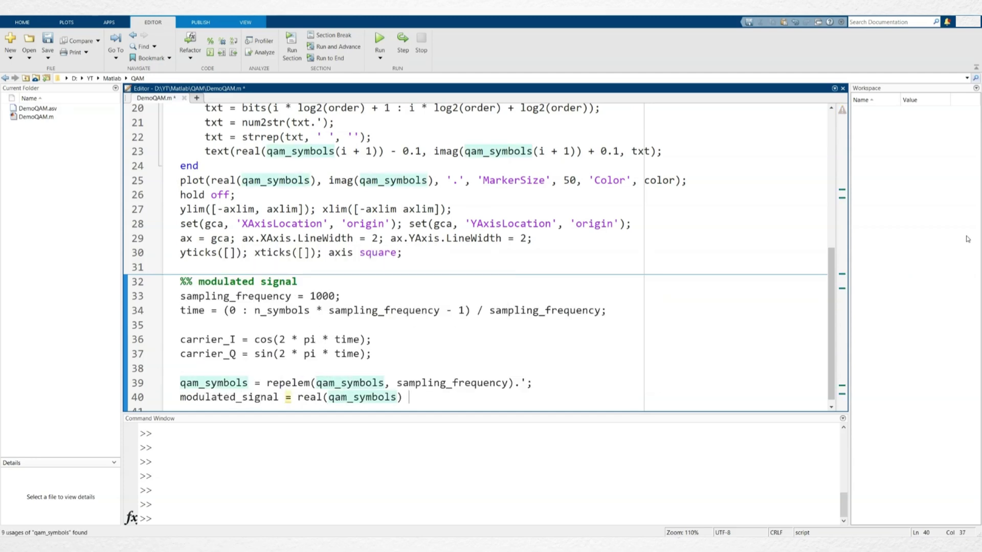
{"action": "type", "text": ".* ca"}
{"action": "key", "text": "Down"}
{"action": "key", "text": "Tab"}
{"action": "type", "text": "+ imag("}
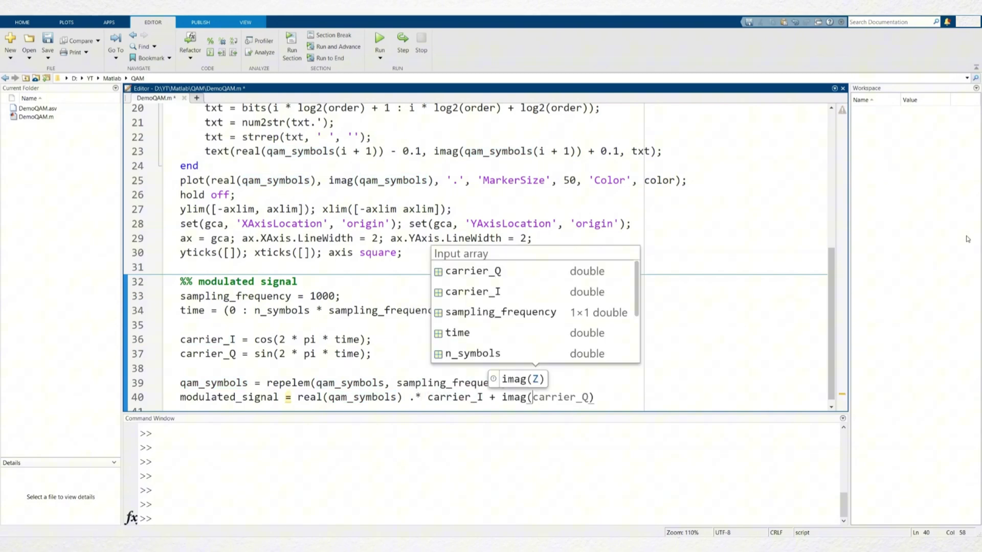
{"action": "type", "text": "qa"}
{"action": "key", "text": "Tab"}
{"action": "type", "text": ")"}
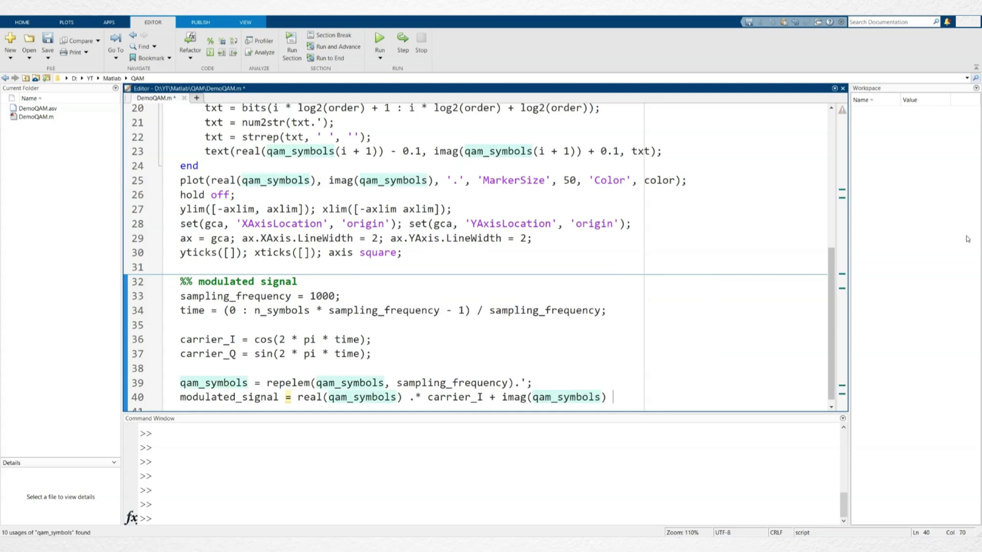
{"action": "type", "text": " .* ca"}
{"action": "key", "text": "Tab"}
{"action": "type", "text": ";"}
Write the two-tile %% signal plot section, add line 68's missing semicolon, and save.
{"action": "key", "text": "Return"}
{"action": "key", "text": "Return"}
{"action": "type", "text": "%% signal plot"}
{"action": "key", "text": "Return"}
{"action": "type", "text": "color = '#233ce6'; figure; tiledlayout(2, 1);  nexttile; x_values = 0 : length(bits); x_values = repelem(x_values, 2); x"}
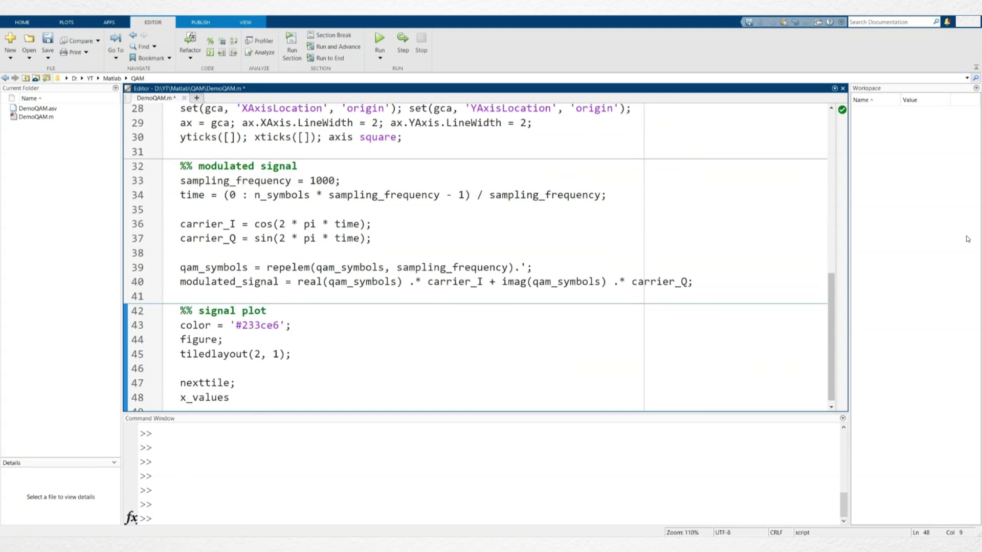
{"action": "type", "text": "_values = x_values(2 : end - 1); y_values = repelem(bits, 2); plot(x_values, y_values, 'Color', color, 'LineWidth', 2); max_ticks = 16; step = length(bits) / max_ticks; if step < 1 ticks = 0 : length(bits); else ticks = 0 : step : length(bits); end xticks(ticks); xlabel('bits'); ylim([-0.2, 1.2]); xlim([0, x_values(length(x_values))]);  nexttile; plot(time, modulated_signal, 'Color', color, 'LineWidth', 2); max_ticks = 16; step = n_symbols / max_ticks; if step < 1 ticks = 0 : n_symbols; else ticks = 0 : step : n_symbols end xticks(ticks); xlim([0, n_symbols])"}
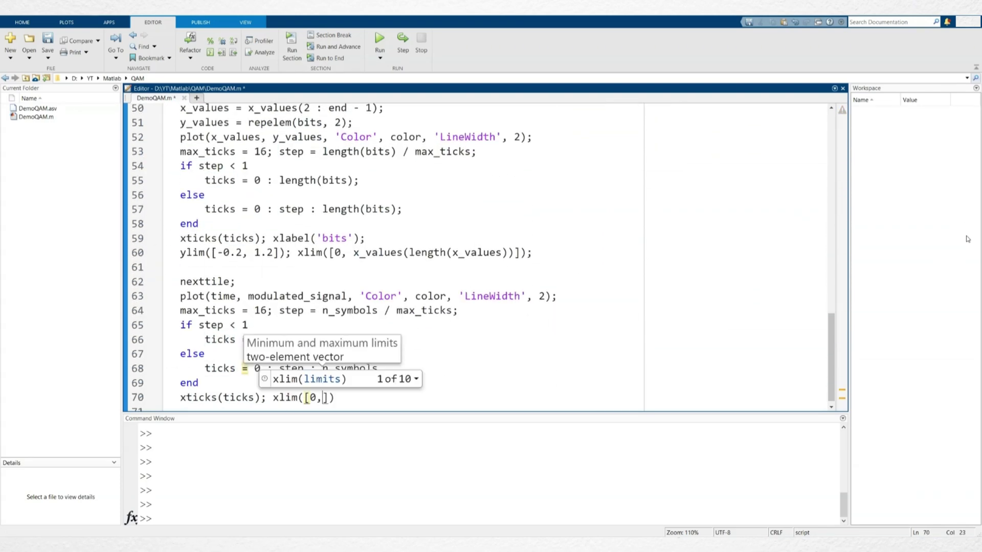
{"action": "type", "text": "; xlabel('symbols');"}
{"action": "left_click", "coordinate": [472, 369]}
{"action": "type", "text": ";"}
{"action": "key", "text": "ctrl+s"}
Run the script and place the signal and constellation figures side by side.
{"action": "left_click", "coordinate": [380, 43]}
{"action": "left_click_drag", "start_coordinate": [412, 73], "coordinate": [637, 74]}
{"action": "left_click_drag", "start_coordinate": [430, 184], "coordinate": [368, 188]}
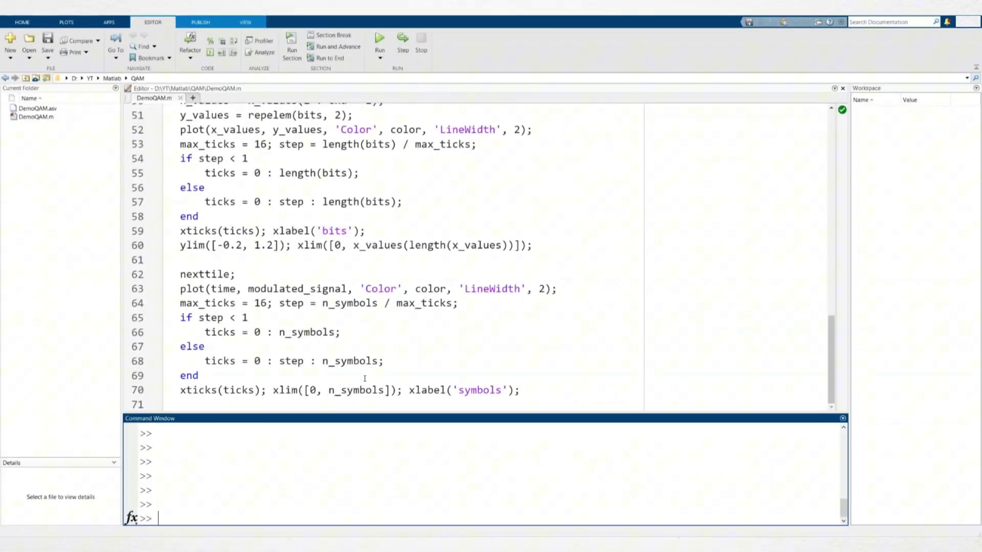
{"action": "scroll", "coordinate": [364, 378], "scroll_direction": "up", "scroll_amount": 10}
{"action": "scroll", "coordinate": [364, 377], "scroll_direction": "up", "scroll_amount": 10}
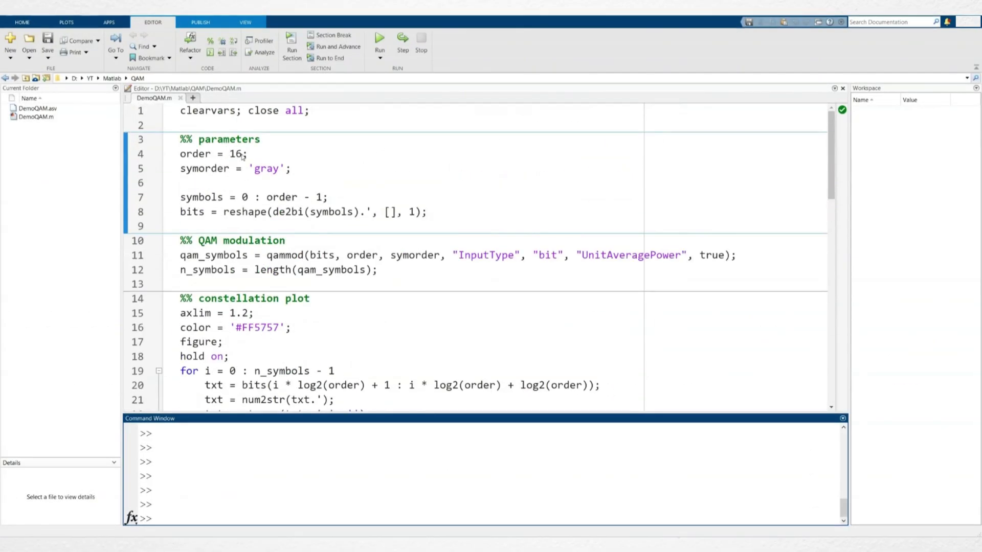
Change order = 16 to order = 32, rerun, and arrange both figure windows side by side.
{"action": "left_click", "coordinate": [243, 154]}
{"action": "key", "text": "BackSpace"}
{"action": "key", "text": "BackSpace"}
{"action": "type", "text": "32"}
{"action": "left_click", "coordinate": [380, 40]}
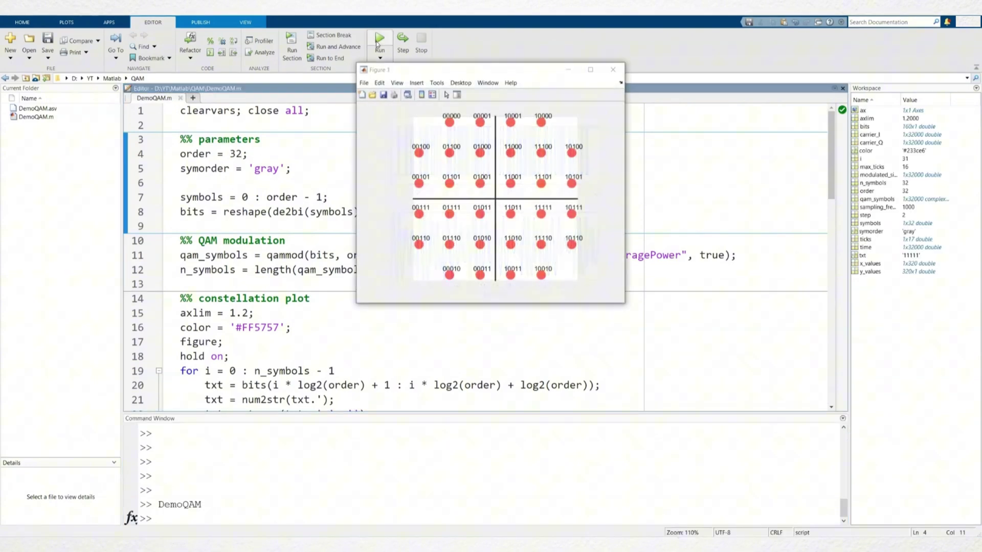
{"action": "mouse_move", "coordinate": [399, 73]}
{"action": "left_mouse_down"}
{"action": "mouse_move", "coordinate": [445, 72]}
{"action": "mouse_move", "coordinate": [330, 31]}
{"action": "left_mouse_up"}
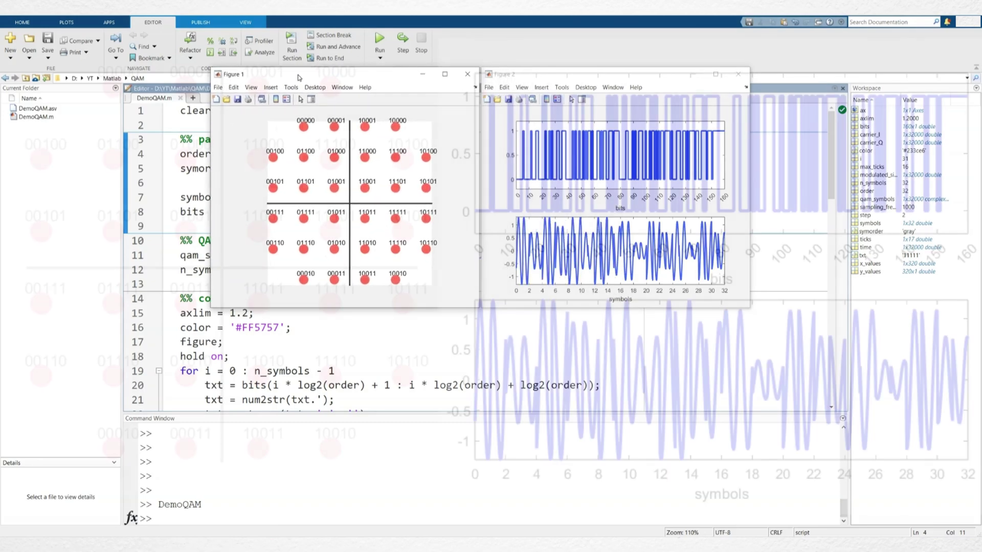